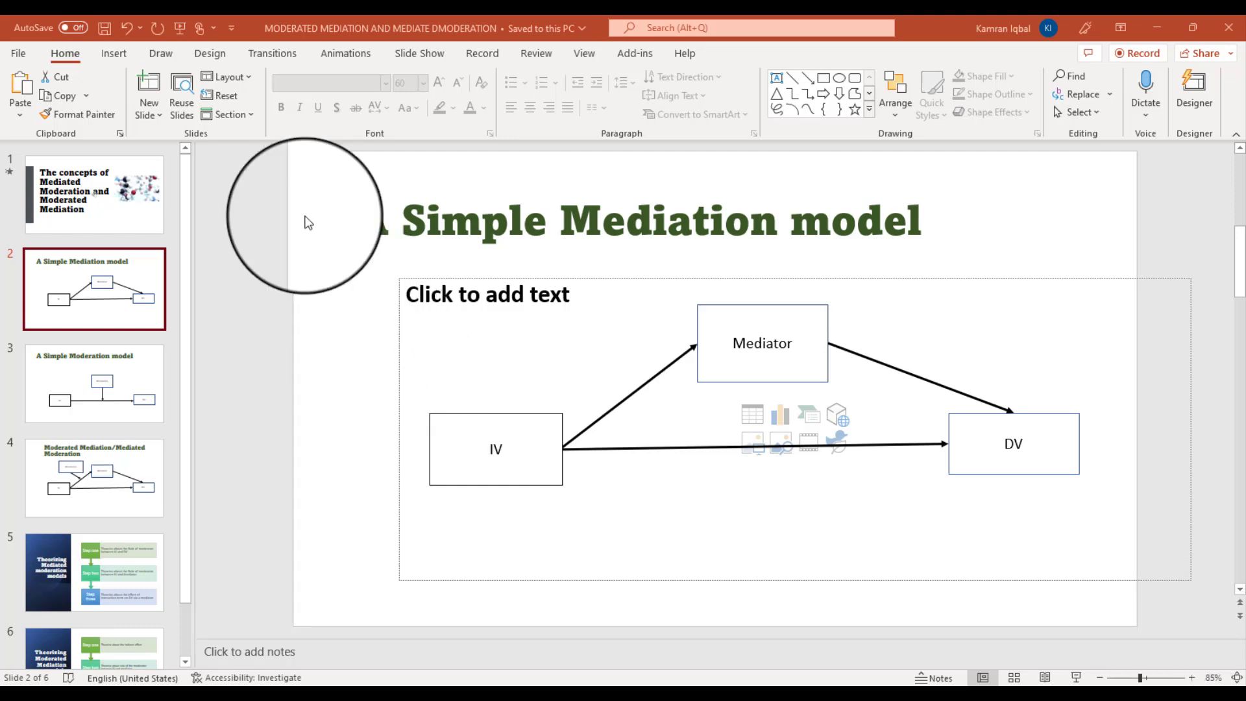
Show the Slide Show ribbon options, including Rehearse with Coach, for the mediation-model deck.
left_click(419, 53)
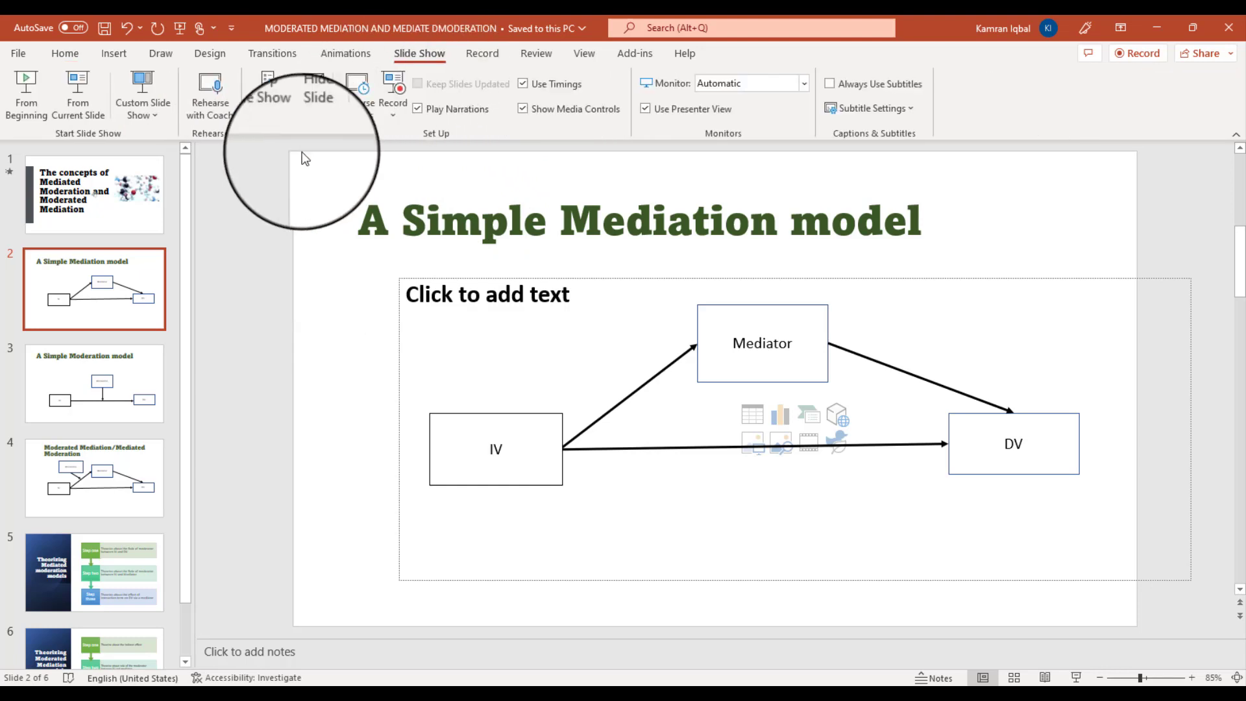